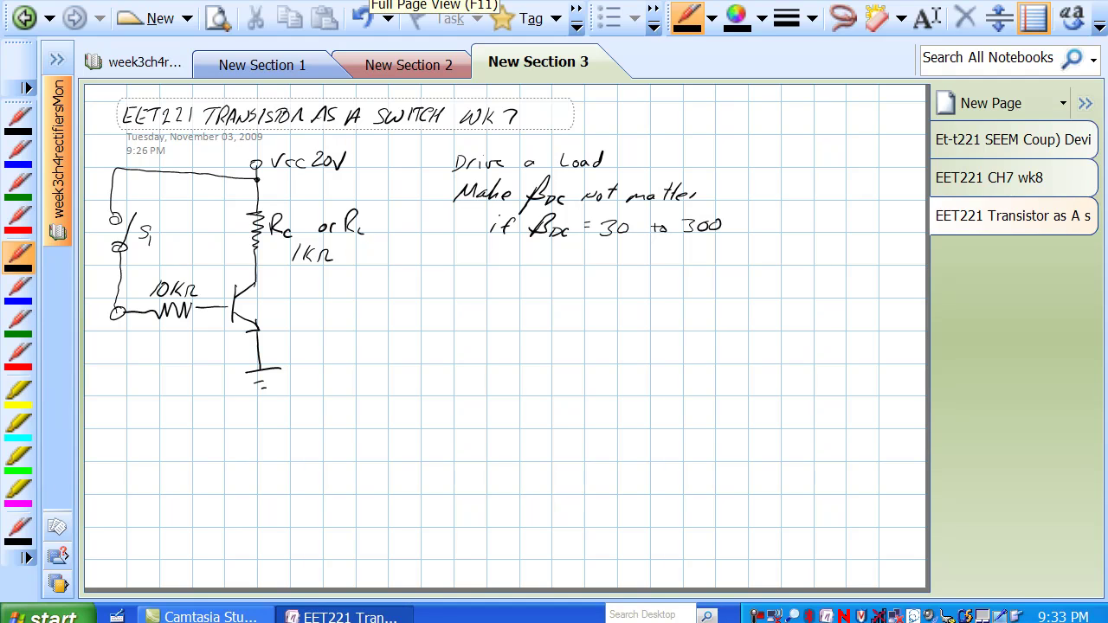
Step: Switch to Full Page View so only the hand-drawn transistor switch page fills the screen
{"action": "left_click", "coordinate": [362, 15]}
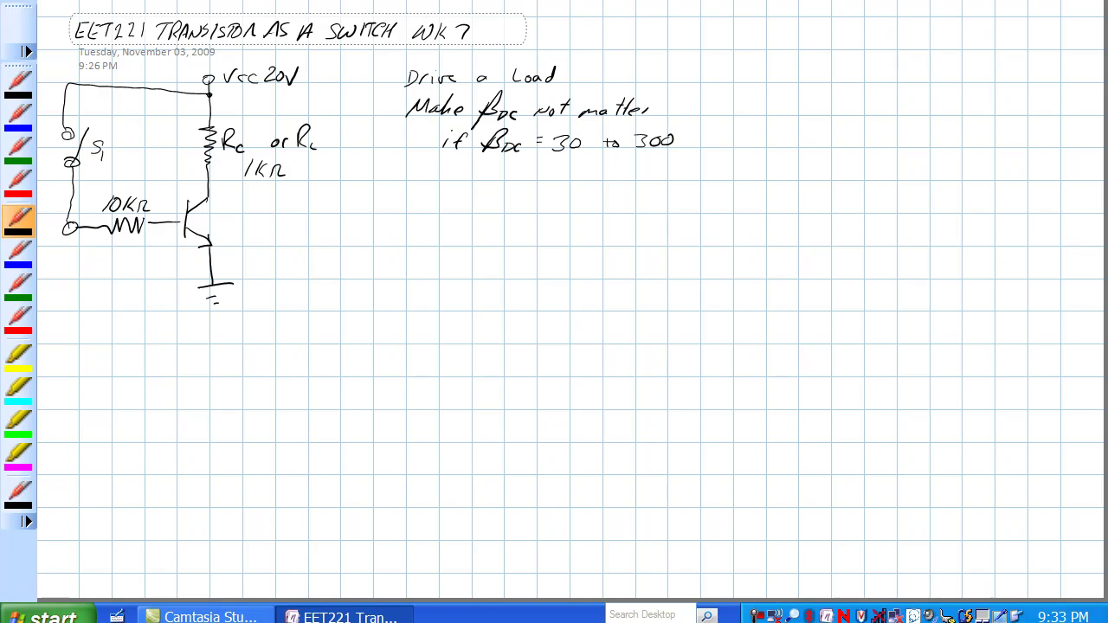
Step: With the red pen, draw current arrows at switch S1 and the transistor
{"action": "left_click", "coordinate": [18, 182]}
{"action": "mouse_move", "coordinate": [113, 143]}
{"action": "left_mouse_down"}
{"action": "mouse_move", "coordinate": [141, 136]}
{"action": "mouse_move", "coordinate": [116, 149]}
{"action": "left_mouse_up"}
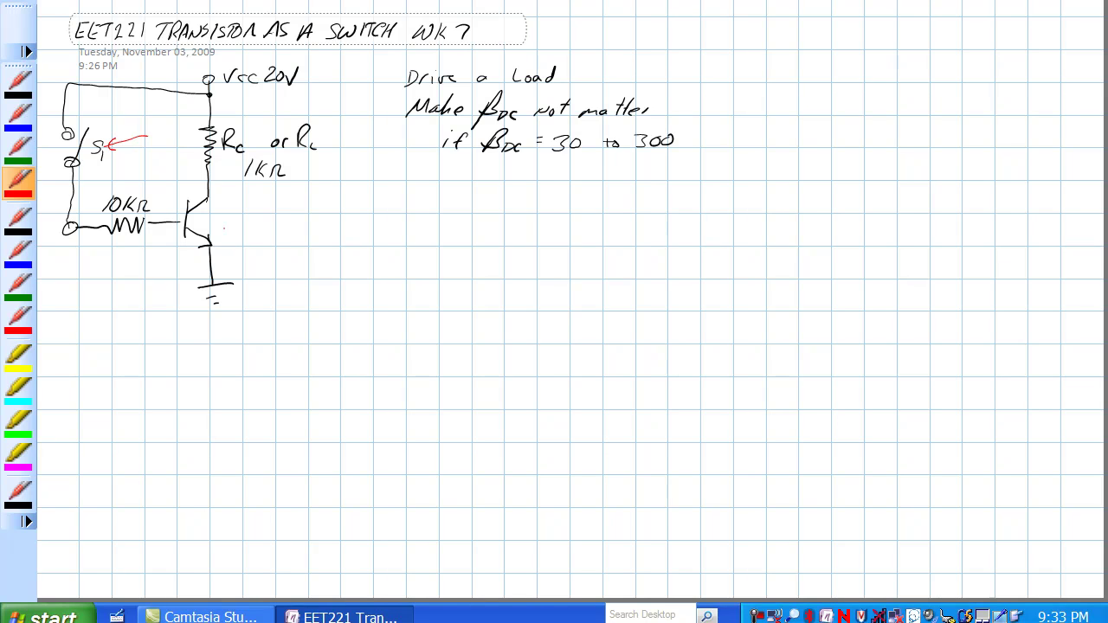
{"action": "left_click_drag", "start_coordinate": [259, 209], "coordinate": [224, 217]}
{"action": "left_click_drag", "start_coordinate": [232, 211], "coordinate": [231, 221]}
Step: Underline βdc = 30 to 300, write DATA SHEET beside it, and add arrows at the 10kΩ resistor and Rc
{"action": "left_click_drag", "start_coordinate": [478, 159], "coordinate": [674, 153]}
{"action": "mouse_move", "coordinate": [698, 133]}
{"action": "left_mouse_down"}
{"action": "mouse_move", "coordinate": [717, 150]}
{"action": "mouse_move", "coordinate": [733, 137]}
{"action": "mouse_move", "coordinate": [824, 148]}
{"action": "mouse_move", "coordinate": [828, 137]}
{"action": "left_mouse_up"}
{"action": "mouse_move", "coordinate": [835, 135]}
{"action": "left_mouse_down"}
{"action": "mouse_move", "coordinate": [834, 149]}
{"action": "mouse_move", "coordinate": [841, 135]}
{"action": "left_mouse_up"}
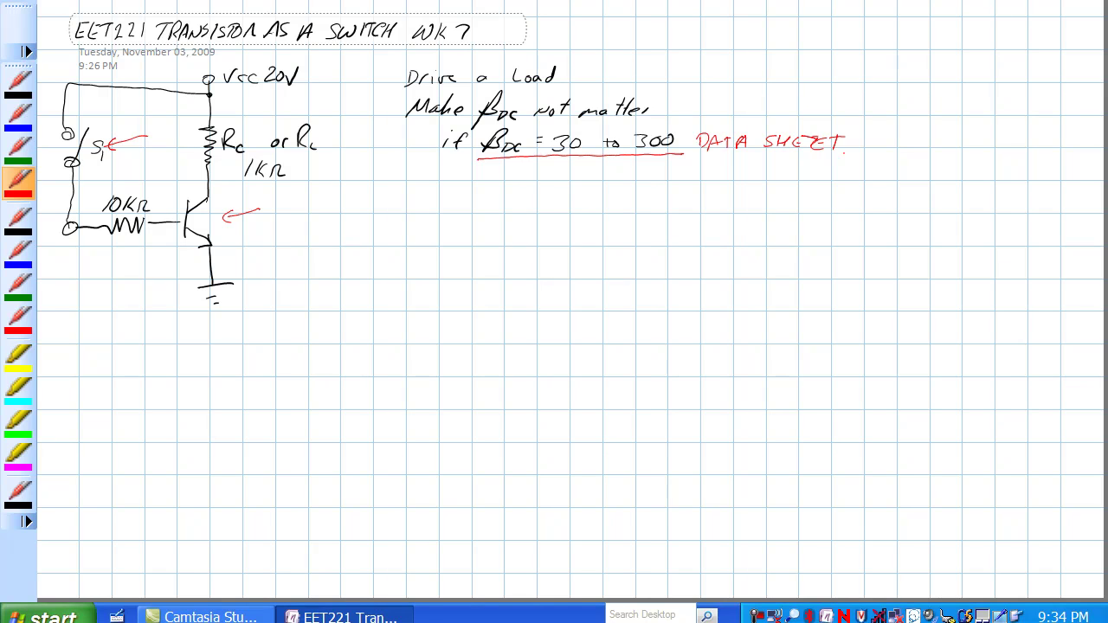
{"action": "left_click_drag", "start_coordinate": [86, 244], "coordinate": [165, 243]}
{"action": "mouse_move", "coordinate": [193, 124]}
{"action": "left_mouse_down"}
{"action": "mouse_move", "coordinate": [193, 179]}
{"action": "mouse_move", "coordinate": [200, 171]}
{"action": "left_mouse_up"}
Step: Draw a loop arrow under the base resistor and write 20v − .7v = 19.3v
{"action": "mouse_move", "coordinate": [83, 249]}
{"action": "left_mouse_down"}
{"action": "mouse_move", "coordinate": [113, 260]}
{"action": "mouse_move", "coordinate": [169, 246]}
{"action": "left_mouse_up"}
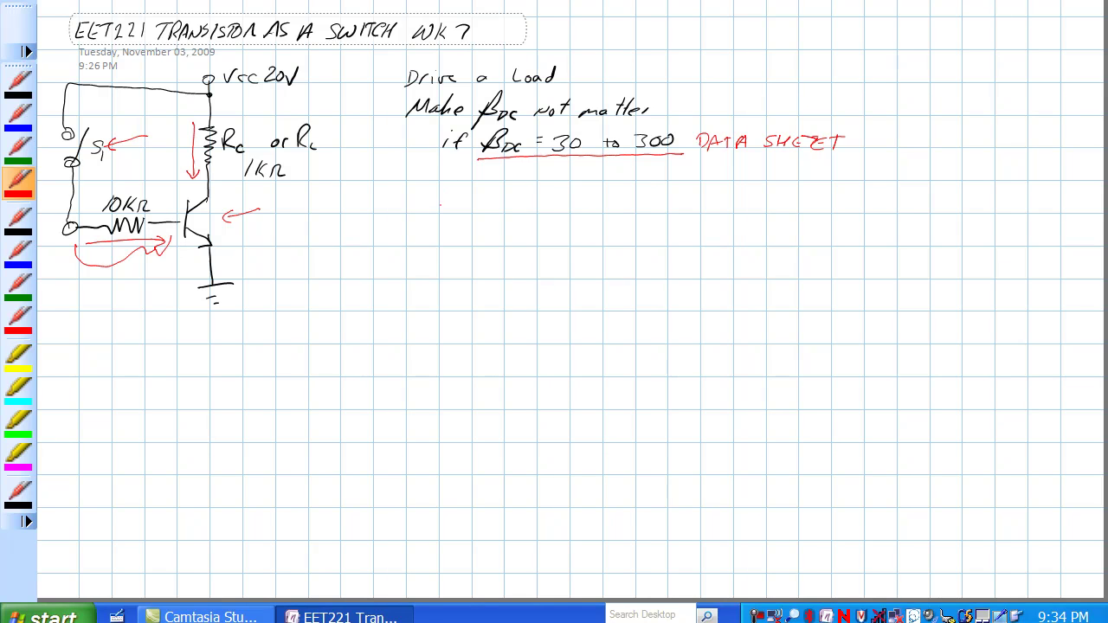
{"action": "mouse_move", "coordinate": [439, 201]}
{"action": "left_mouse_down"}
{"action": "mouse_move", "coordinate": [452, 213]}
{"action": "mouse_move", "coordinate": [478, 202]}
{"action": "left_mouse_up"}
{"action": "mouse_move", "coordinate": [489, 205]}
{"action": "left_mouse_down"}
{"action": "mouse_move", "coordinate": [520, 213]}
{"action": "mouse_move", "coordinate": [562, 200]}
{"action": "left_mouse_up"}
{"action": "left_click", "coordinate": [515, 210]}
{"action": "left_click_drag", "start_coordinate": [550, 207], "coordinate": [614, 212]}
{"action": "left_click", "coordinate": [597, 211]}
{"action": "mouse_move", "coordinate": [618, 200]}
{"action": "left_mouse_down"}
{"action": "mouse_move", "coordinate": [623, 213]}
{"action": "mouse_move", "coordinate": [630, 201]}
{"action": "left_mouse_up"}
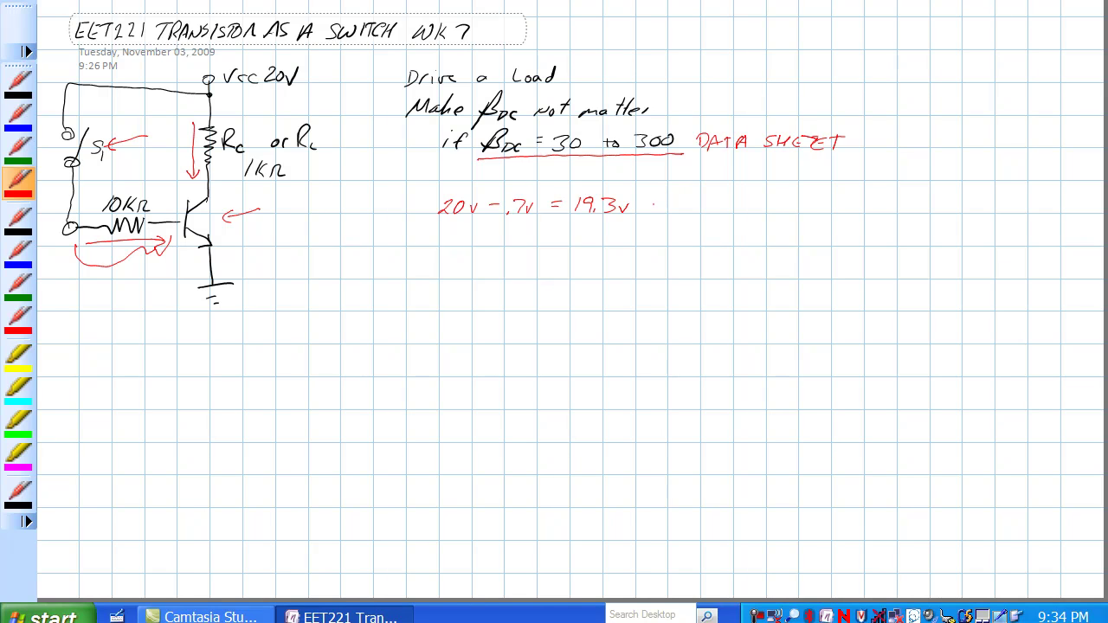
Step: Write 19.3v / 10kΩ = 1.93mA, underline it, and begin 1.93mA on a new line
{"action": "mouse_move", "coordinate": [670, 197]}
{"action": "left_mouse_down"}
{"action": "mouse_move", "coordinate": [670, 211]}
{"action": "mouse_move", "coordinate": [684, 213]}
{"action": "mouse_move", "coordinate": [720, 201]}
{"action": "left_mouse_up"}
{"action": "left_click", "coordinate": [694, 211]}
{"action": "mouse_move", "coordinate": [658, 225]}
{"action": "left_mouse_down"}
{"action": "mouse_move", "coordinate": [719, 220]}
{"action": "mouse_move", "coordinate": [671, 241]}
{"action": "left_mouse_up"}
{"action": "mouse_move", "coordinate": [684, 232]}
{"action": "left_mouse_down"}
{"action": "mouse_move", "coordinate": [721, 240]}
{"action": "mouse_move", "coordinate": [739, 219]}
{"action": "left_mouse_up"}
{"action": "left_click_drag", "start_coordinate": [729, 223], "coordinate": [739, 223]}
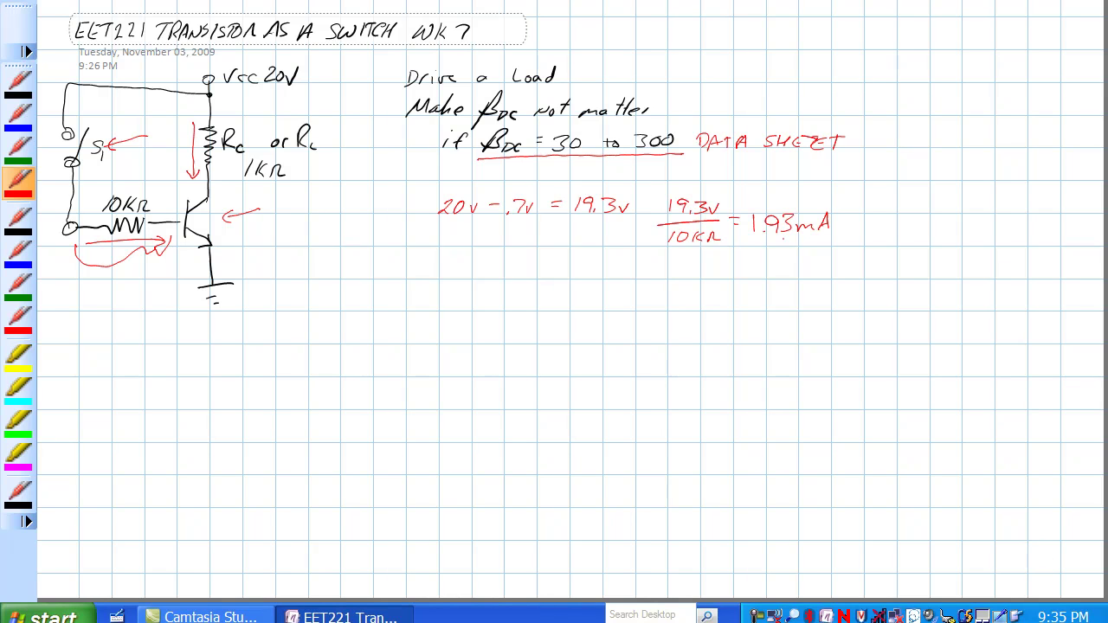
{"action": "left_click_drag", "start_coordinate": [753, 245], "coordinate": [806, 240]}
{"action": "mouse_move", "coordinate": [457, 268]}
{"action": "left_mouse_down"}
{"action": "mouse_move", "coordinate": [457, 280]}
{"action": "mouse_move", "coordinate": [507, 279]}
{"action": "left_mouse_up"}
{"action": "left_click_drag", "start_coordinate": [510, 282], "coordinate": [518, 268]}
Step: Write 1.93mA · βdc (100) = 193mA = Ic and add a downward arrow at the emitter
{"action": "mouse_move", "coordinate": [542, 289]}
{"action": "left_mouse_down"}
{"action": "mouse_move", "coordinate": [557, 266]}
{"action": "mouse_move", "coordinate": [580, 282]}
{"action": "mouse_move", "coordinate": [554, 258]}
{"action": "left_mouse_up"}
{"action": "left_click_drag", "start_coordinate": [567, 249], "coordinate": [576, 250]}
{"action": "mouse_move", "coordinate": [642, 268]}
{"action": "left_mouse_down"}
{"action": "mouse_move", "coordinate": [638, 280]}
{"action": "mouse_move", "coordinate": [707, 269]}
{"action": "mouse_move", "coordinate": [711, 278]}
{"action": "left_mouse_up"}
{"action": "left_click_drag", "start_coordinate": [702, 274], "coordinate": [710, 273]}
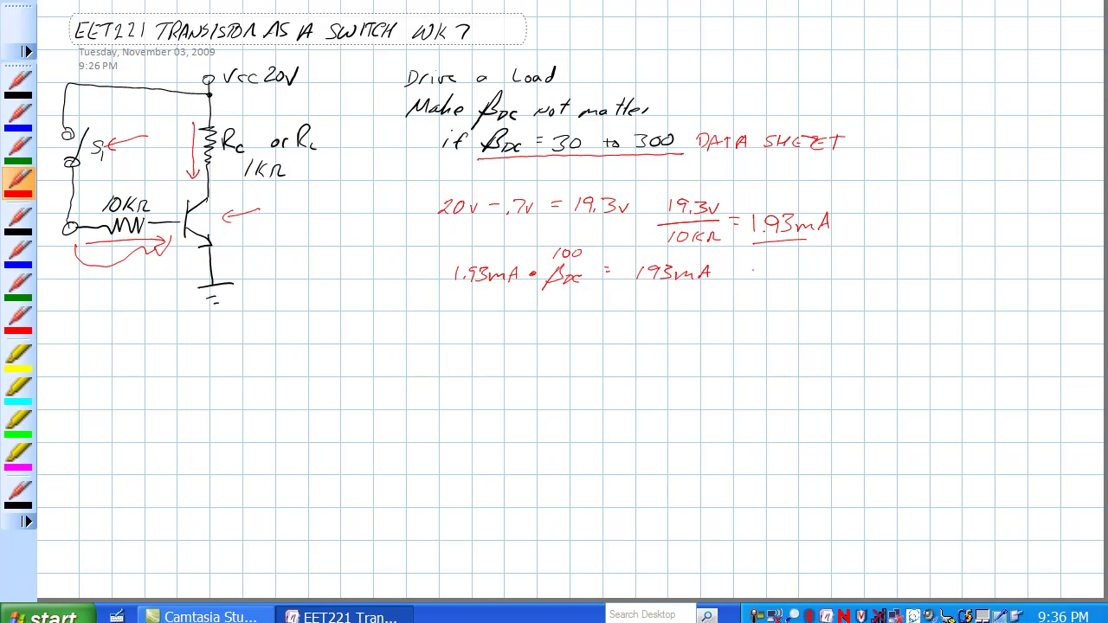
{"action": "left_click_drag", "start_coordinate": [214, 188], "coordinate": [213, 235]}
{"action": "mouse_move", "coordinate": [782, 267]}
{"action": "left_mouse_down"}
{"action": "mouse_move", "coordinate": [782, 282]}
{"action": "mouse_move", "coordinate": [806, 283]}
{"action": "left_mouse_up"}
Step: Write Ic max = 193mA on a new line and begin the V_Rc equation beside it
{"action": "left_click_drag", "start_coordinate": [466, 330], "coordinate": [463, 345]}
{"action": "mouse_move", "coordinate": [459, 332]}
{"action": "left_mouse_down"}
{"action": "mouse_move", "coordinate": [476, 329]}
{"action": "mouse_move", "coordinate": [466, 344]}
{"action": "left_mouse_up"}
{"action": "left_click_drag", "start_coordinate": [479, 340], "coordinate": [531, 348]}
{"action": "mouse_move", "coordinate": [530, 338]}
{"action": "left_mouse_down"}
{"action": "mouse_move", "coordinate": [523, 349]}
{"action": "mouse_move", "coordinate": [604, 346]}
{"action": "left_mouse_up"}
{"action": "mouse_move", "coordinate": [619, 330]}
{"action": "left_mouse_down"}
{"action": "mouse_move", "coordinate": [611, 346]}
{"action": "mouse_move", "coordinate": [623, 346]}
{"action": "left_mouse_up"}
{"action": "left_click_drag", "start_coordinate": [613, 341], "coordinate": [621, 340]}
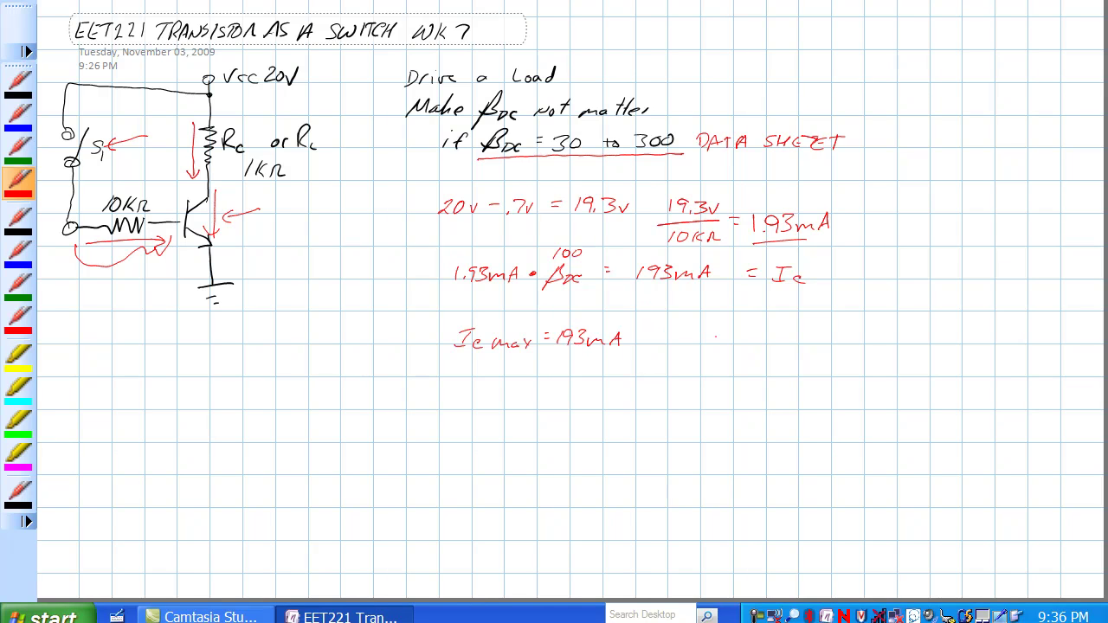
{"action": "mouse_move", "coordinate": [688, 327]}
{"action": "left_mouse_down"}
{"action": "mouse_move", "coordinate": [714, 352]}
{"action": "mouse_move", "coordinate": [737, 333]}
{"action": "mouse_move", "coordinate": [768, 347]}
{"action": "mouse_move", "coordinate": [803, 352]}
{"action": "left_mouse_up"}
Step: Complete V_Rc = Ic max · Rc and write 193mA · 1kΩ below it
{"action": "left_click_drag", "start_coordinate": [834, 328], "coordinate": [853, 344]}
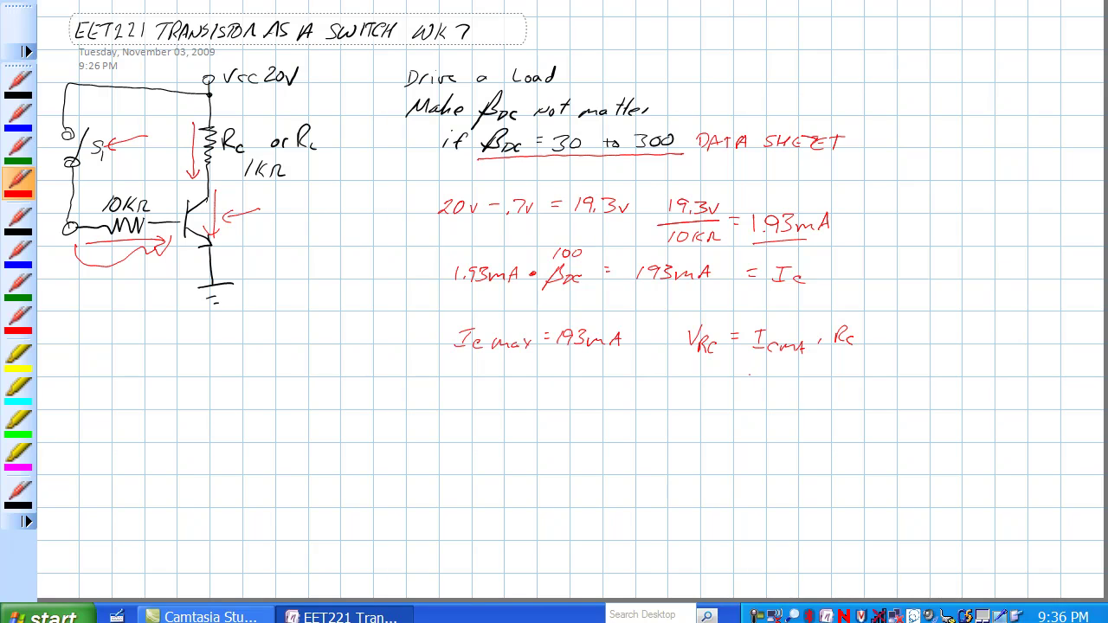
{"action": "left_click_drag", "start_coordinate": [760, 370], "coordinate": [781, 381]}
{"action": "left_click_drag", "start_coordinate": [784, 374], "coordinate": [801, 381]}
{"action": "mouse_move", "coordinate": [798, 381]}
{"action": "left_mouse_down"}
{"action": "mouse_move", "coordinate": [808, 367]}
{"action": "mouse_move", "coordinate": [847, 381]}
{"action": "left_mouse_up"}
{"action": "left_click", "coordinate": [829, 372]}
{"action": "mouse_move", "coordinate": [855, 369]}
{"action": "left_mouse_down"}
{"action": "mouse_move", "coordinate": [857, 381]}
{"action": "mouse_move", "coordinate": [873, 379]}
{"action": "left_mouse_up"}
{"action": "left_click", "coordinate": [758, 617]}
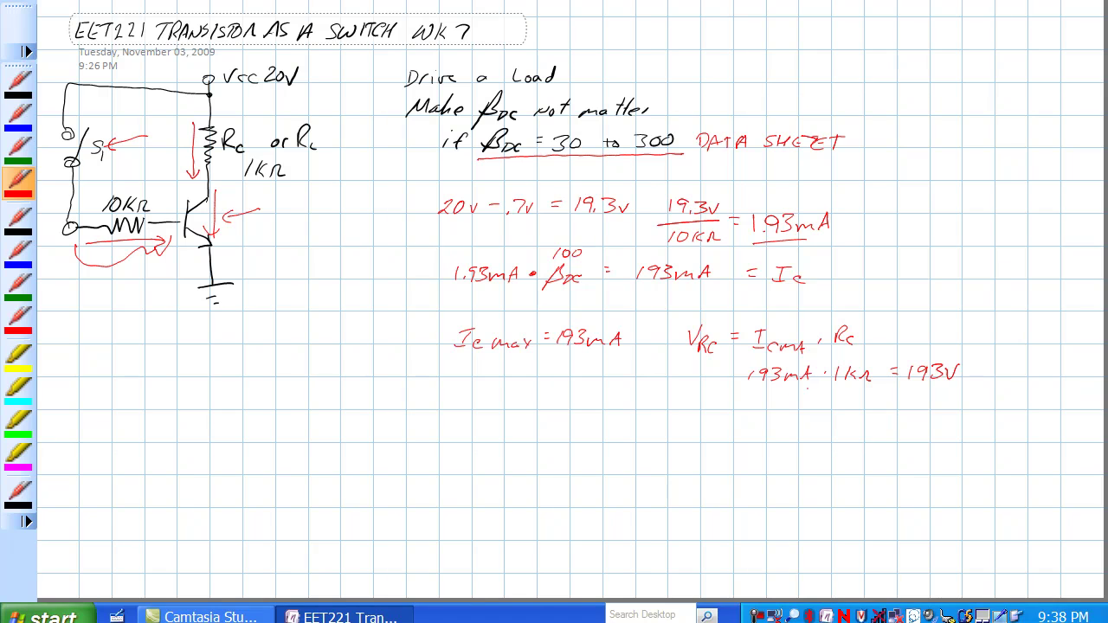
Step: Underline the 193V result, undo a stray dot, write impossible, and circle the 20V supply
{"action": "left_click_drag", "start_coordinate": [751, 387], "coordinate": [950, 386]}
{"action": "left_click", "coordinate": [969, 374]}
{"action": "key", "text": "ctrl+z"}
{"action": "mouse_move", "coordinate": [767, 410]}
{"action": "left_mouse_down"}
{"action": "mouse_move", "coordinate": [765, 424]}
{"action": "mouse_move", "coordinate": [801, 432]}
{"action": "mouse_move", "coordinate": [817, 412]}
{"action": "left_mouse_up"}
{"action": "mouse_move", "coordinate": [836, 409]}
{"action": "left_mouse_down"}
{"action": "mouse_move", "coordinate": [830, 420]}
{"action": "mouse_move", "coordinate": [904, 419]}
{"action": "left_mouse_up"}
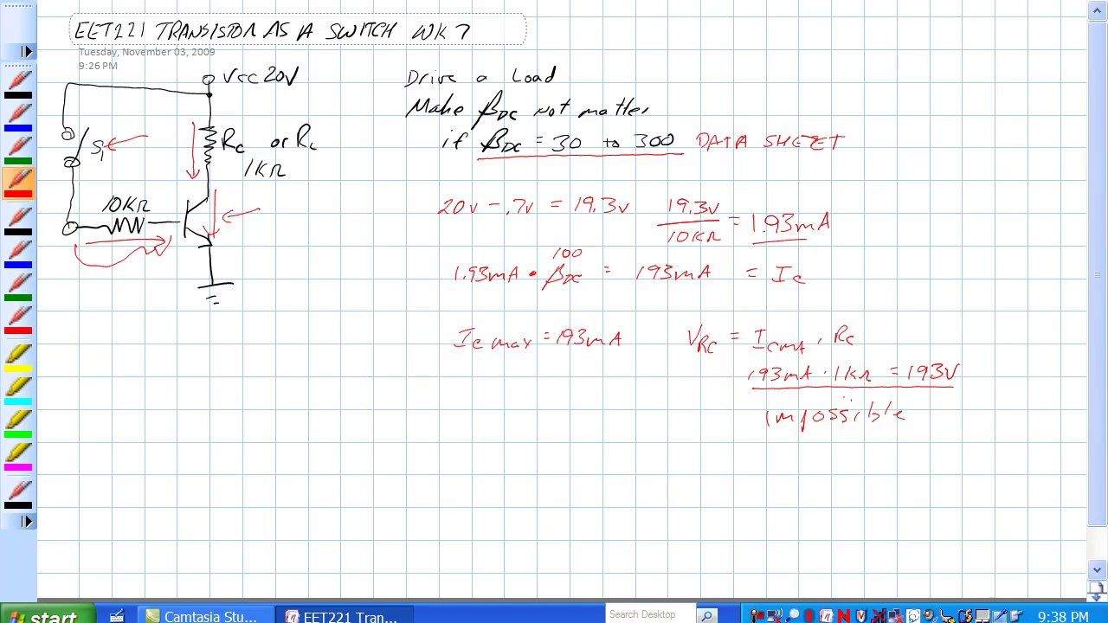
{"action": "mouse_move", "coordinate": [260, 97]}
{"action": "left_mouse_down"}
{"action": "mouse_move", "coordinate": [277, 99]}
{"action": "mouse_move", "coordinate": [257, 76]}
{"action": "left_mouse_up"}
Step: Write VCE = 0v and the VCE(SAT) label on the next line
{"action": "mouse_move", "coordinate": [447, 400]}
{"action": "left_mouse_down"}
{"action": "mouse_move", "coordinate": [468, 386]}
{"action": "mouse_move", "coordinate": [472, 420]}
{"action": "mouse_move", "coordinate": [490, 420]}
{"action": "mouse_move", "coordinate": [491, 408]}
{"action": "left_mouse_up"}
{"action": "left_click_drag", "start_coordinate": [476, 413], "coordinate": [488, 413]}
{"action": "left_click_drag", "start_coordinate": [509, 400], "coordinate": [572, 404]}
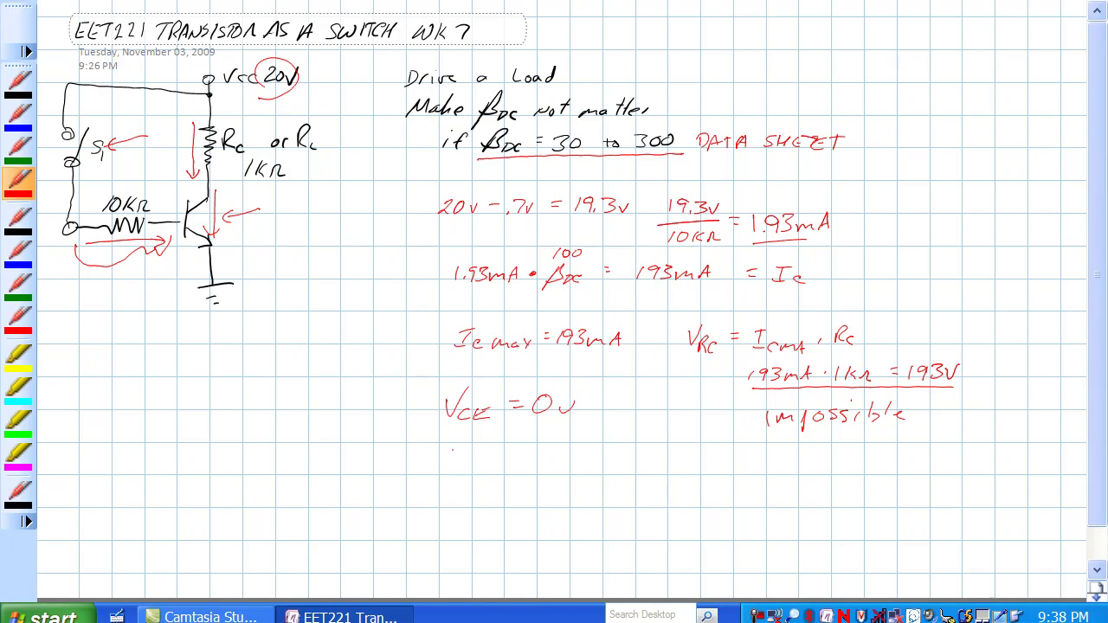
{"action": "mouse_move", "coordinate": [447, 453]}
{"action": "left_mouse_down"}
{"action": "mouse_move", "coordinate": [456, 469]}
{"action": "mouse_move", "coordinate": [462, 451]}
{"action": "mouse_move", "coordinate": [468, 478]}
{"action": "left_mouse_up"}
{"action": "mouse_move", "coordinate": [476, 467]}
{"action": "left_mouse_down"}
{"action": "mouse_move", "coordinate": [507, 481]}
{"action": "mouse_move", "coordinate": [542, 468]}
{"action": "left_mouse_up"}
{"action": "left_click_drag", "start_coordinate": [536, 469], "coordinate": [545, 488]}
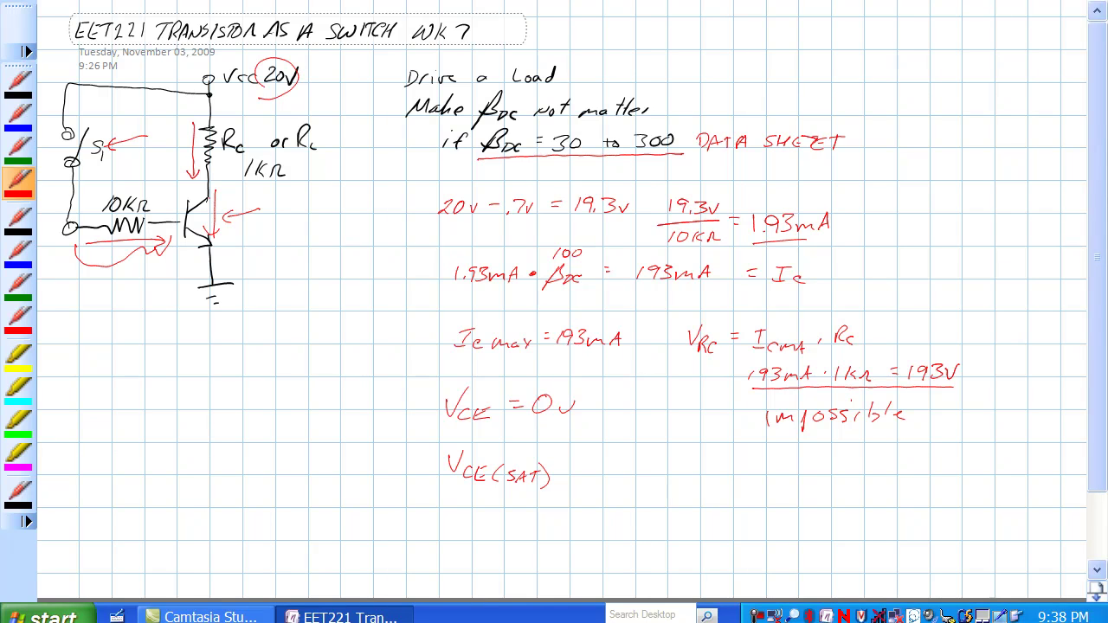
Step: Add an arrow down the emitter lead, the .2 to .3v range, and a curved arrow by the transistor
{"action": "left_click_drag", "start_coordinate": [212, 189], "coordinate": [211, 244]}
{"action": "left_click_drag", "start_coordinate": [211, 244], "coordinate": [226, 228]}
{"action": "mouse_move", "coordinate": [583, 460]}
{"action": "left_mouse_down"}
{"action": "mouse_move", "coordinate": [598, 475]}
{"action": "mouse_move", "coordinate": [632, 476]}
{"action": "mouse_move", "coordinate": [636, 463]}
{"action": "mouse_move", "coordinate": [663, 477]}
{"action": "mouse_move", "coordinate": [693, 463]}
{"action": "left_mouse_up"}
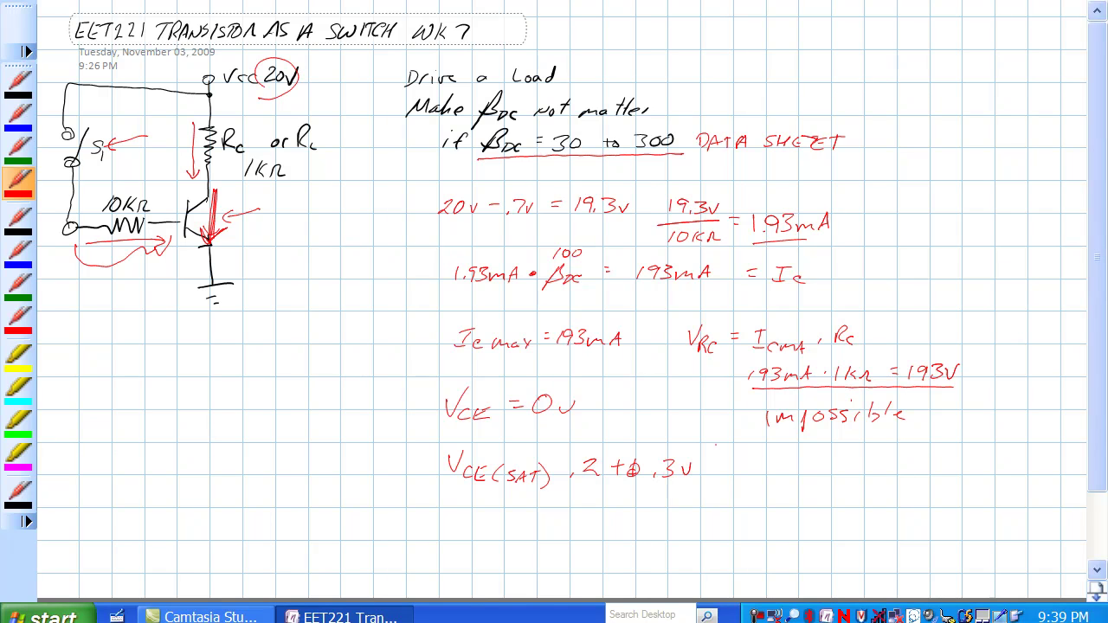
{"action": "mouse_move", "coordinate": [251, 197]}
{"action": "left_mouse_down"}
{"action": "mouse_move", "coordinate": [265, 212]}
{"action": "mouse_move", "coordinate": [264, 249]}
{"action": "left_mouse_up"}
{"action": "left_click", "coordinate": [485, 488]}
Step: Write 20v − VCE(SAT) = 19.8V and start 19.8V as a numerator below
{"action": "mouse_move", "coordinate": [161, 336]}
{"action": "left_mouse_down"}
{"action": "mouse_move", "coordinate": [250, 333]}
{"action": "mouse_move", "coordinate": [261, 346]}
{"action": "mouse_move", "coordinate": [282, 340]}
{"action": "mouse_move", "coordinate": [282, 353]}
{"action": "mouse_move", "coordinate": [290, 341]}
{"action": "mouse_move", "coordinate": [314, 350]}
{"action": "mouse_move", "coordinate": [323, 333]}
{"action": "mouse_move", "coordinate": [381, 332]}
{"action": "left_mouse_up"}
{"action": "left_click", "coordinate": [357, 344]}
{"action": "mouse_move", "coordinate": [174, 373]}
{"action": "left_mouse_down"}
{"action": "mouse_move", "coordinate": [175, 388]}
{"action": "mouse_move", "coordinate": [219, 377]}
{"action": "left_mouse_up"}
{"action": "left_click", "coordinate": [194, 387]}
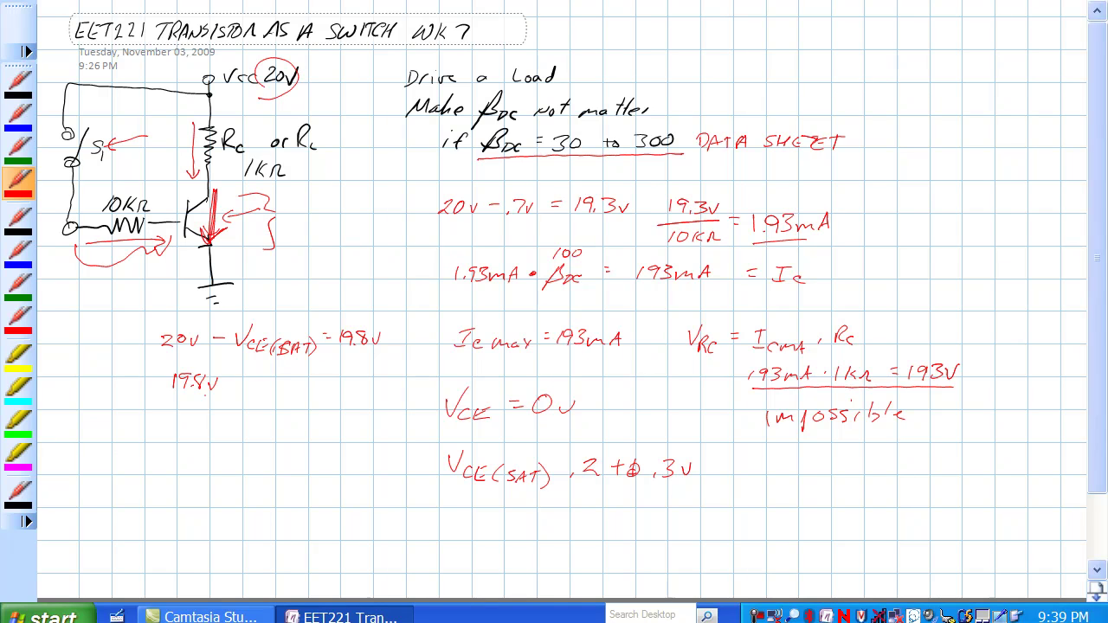
Step: Divide 19.8V by 1kΩ and write the result 19.8mA
{"action": "mouse_move", "coordinate": [161, 400]}
{"action": "left_mouse_down"}
{"action": "mouse_move", "coordinate": [212, 400]}
{"action": "mouse_move", "coordinate": [166, 423]}
{"action": "left_mouse_up"}
{"action": "mouse_move", "coordinate": [181, 410]}
{"action": "left_mouse_down"}
{"action": "mouse_move", "coordinate": [180, 423]}
{"action": "mouse_move", "coordinate": [208, 419]}
{"action": "mouse_move", "coordinate": [237, 399]}
{"action": "left_mouse_up"}
{"action": "left_click_drag", "start_coordinate": [227, 405], "coordinate": [237, 404]}
{"action": "mouse_move", "coordinate": [259, 398]}
{"action": "left_mouse_down"}
{"action": "mouse_move", "coordinate": [259, 410]}
{"action": "mouse_move", "coordinate": [288, 399]}
{"action": "mouse_move", "coordinate": [330, 412]}
{"action": "left_mouse_up"}
{"action": "left_click", "coordinate": [278, 408]}
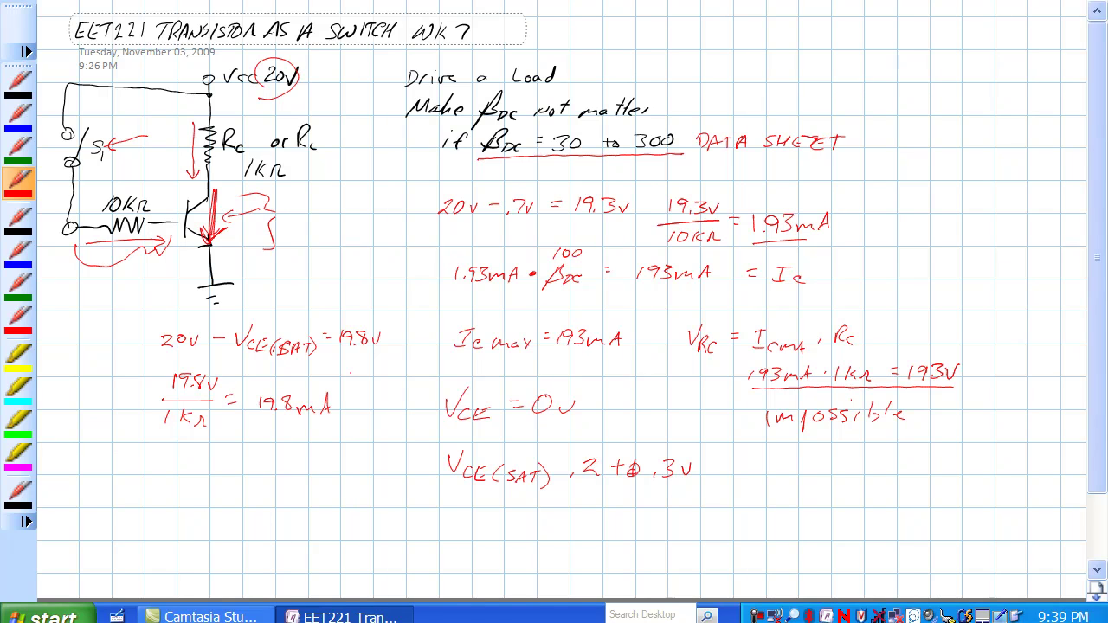